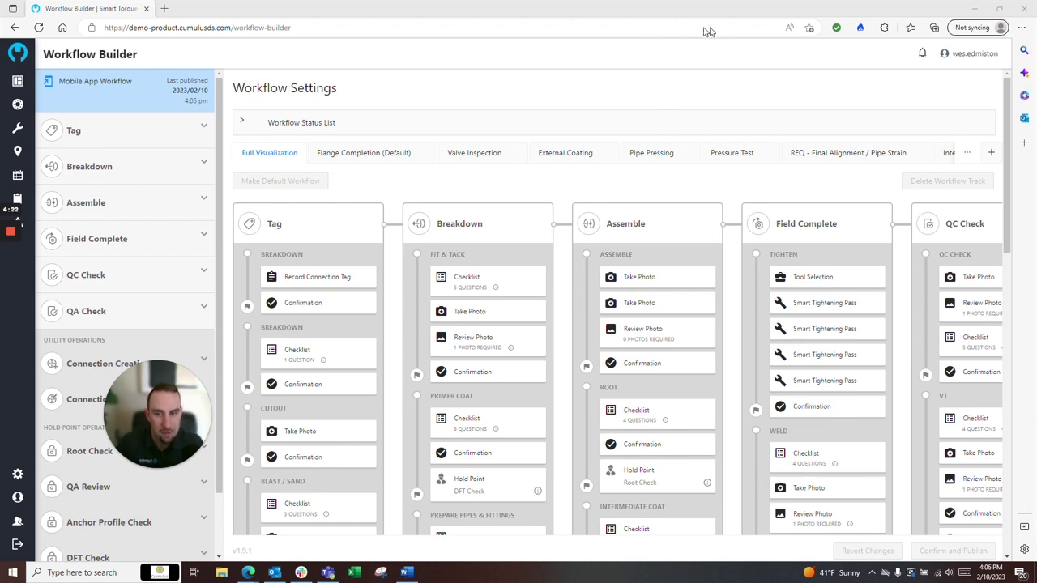
Step: Open the Flange Completion workflow track and review the text instruction and button label of the first Take Photo action in Breakdown
{"action": "left_click", "coordinate": [387, 152]}
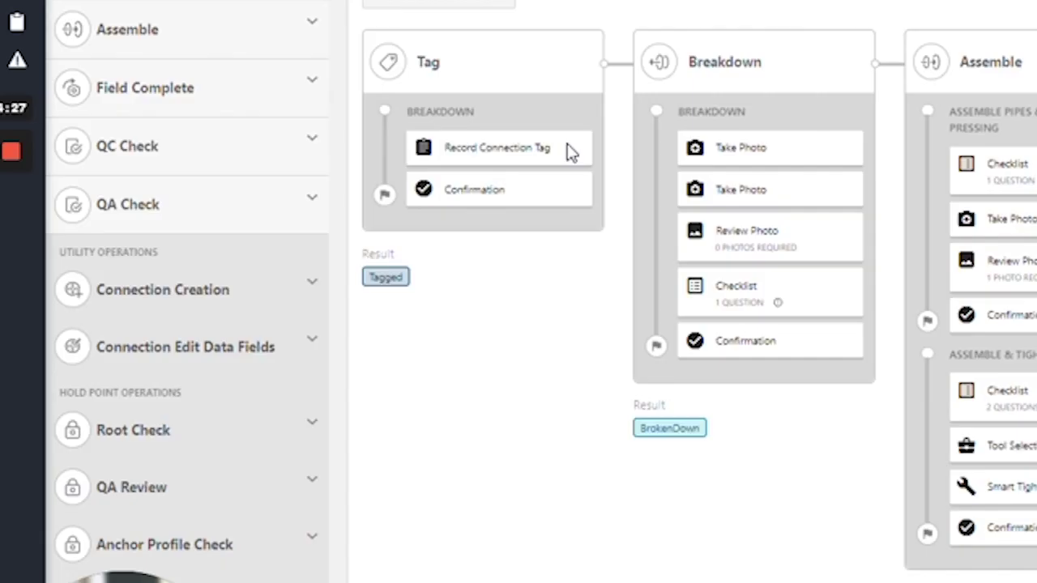
{"action": "mouse_move", "coordinate": [584, 132]}
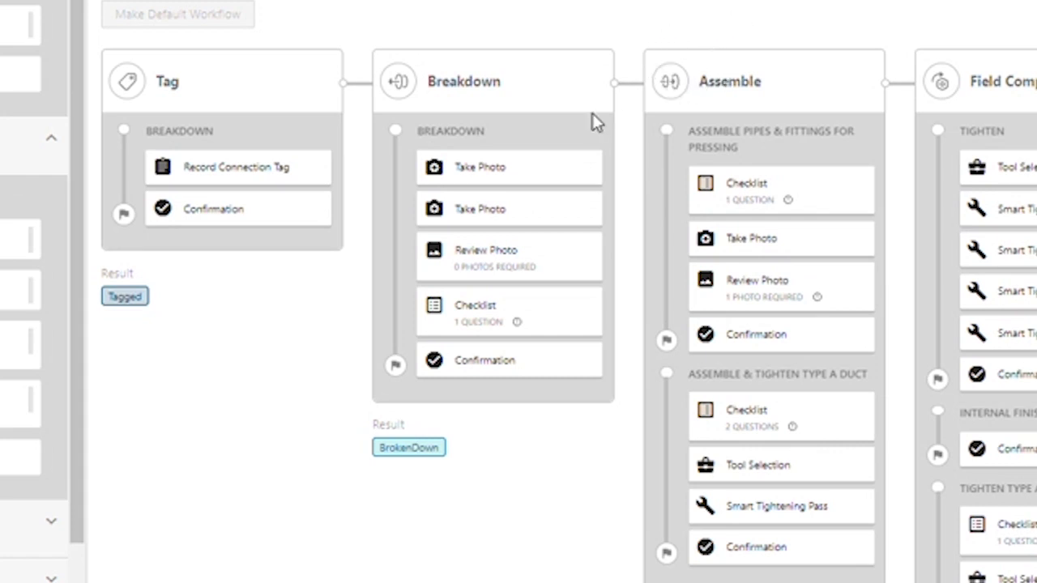
{"action": "mouse_move", "coordinate": [543, 154]}
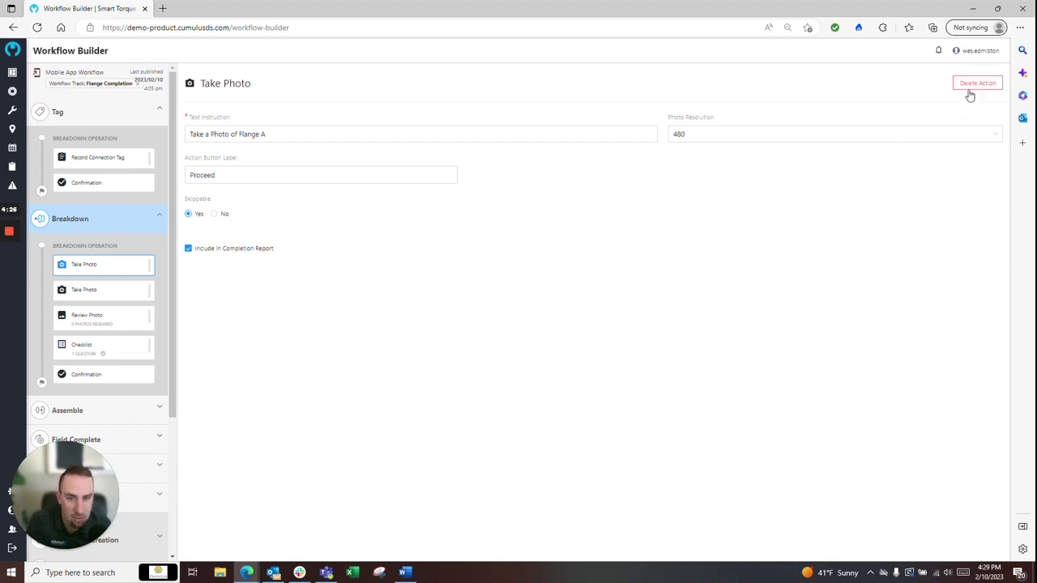
{"action": "left_click", "coordinate": [422, 134]}
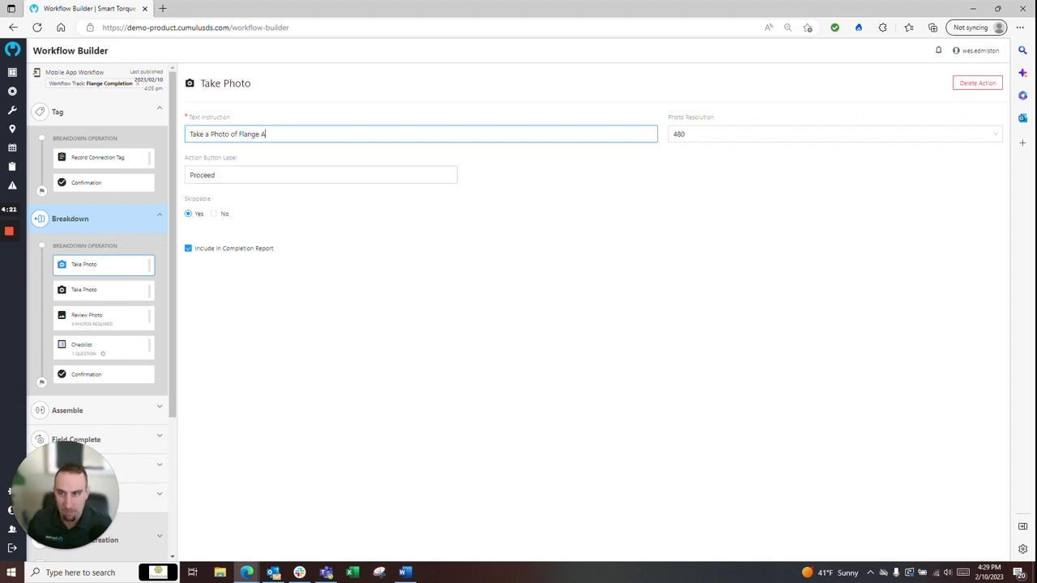
{"action": "left_click", "coordinate": [214, 175]}
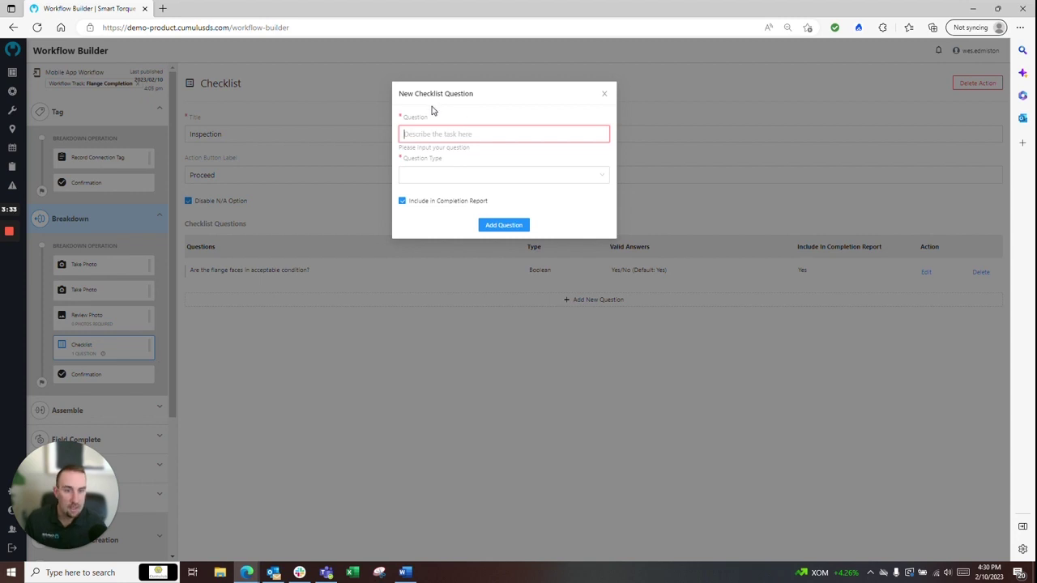
Step: Add the Boolean checklist question "Is there any remnant process in the line?" with No as the correct answer, included in the completion report
{"action": "type", "text": "Is there any remna"}
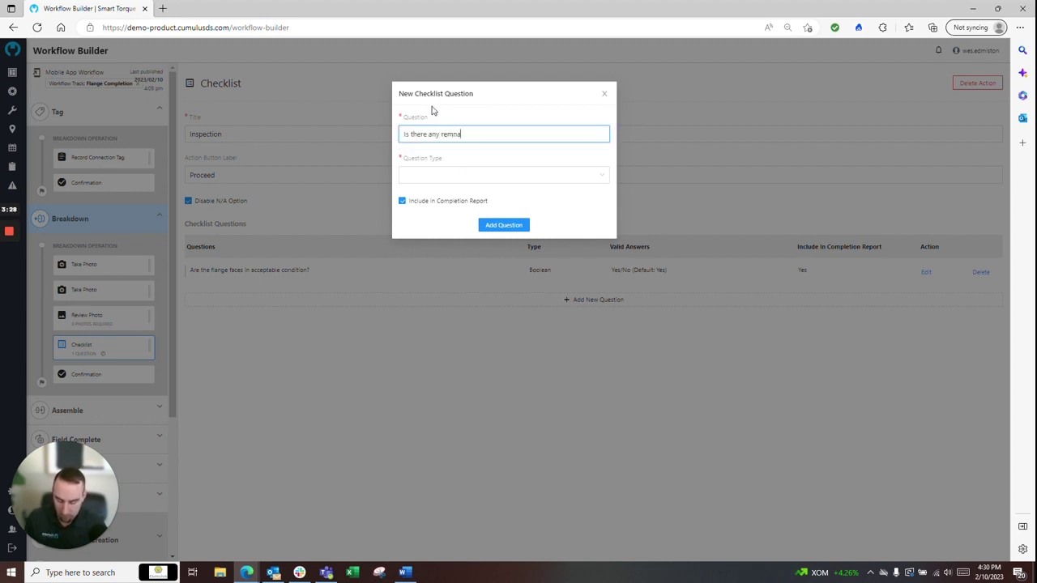
{"action": "type", "text": "nt process in the line?"}
{"action": "left_click", "coordinate": [473, 175]}
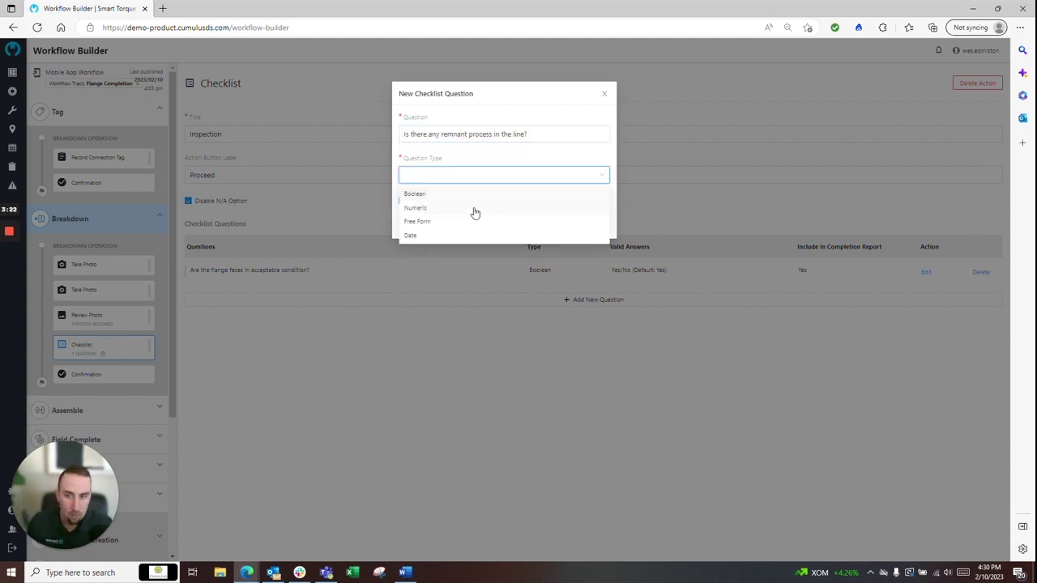
{"action": "left_click", "coordinate": [477, 194]}
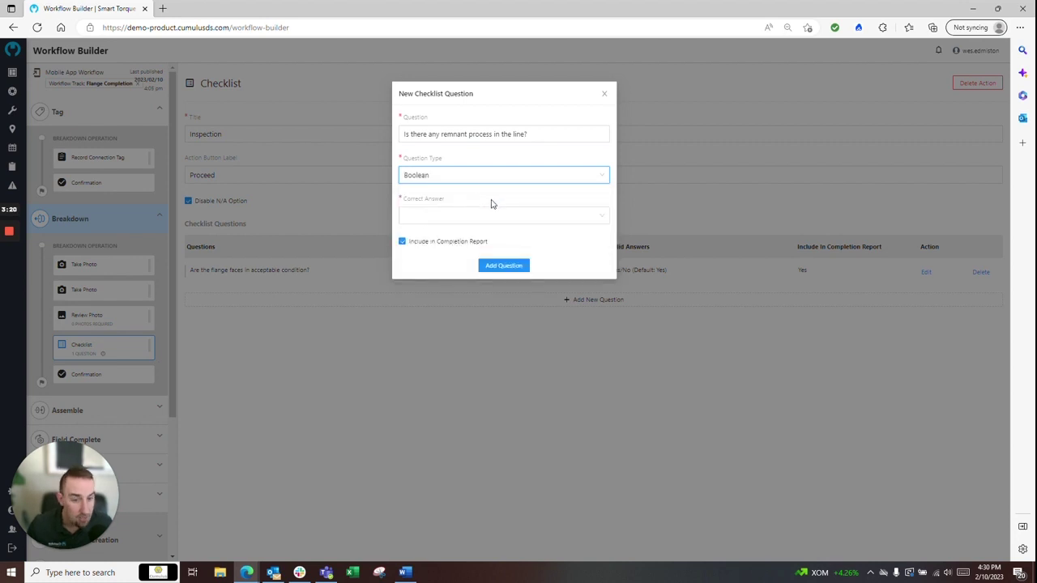
{"action": "left_click", "coordinate": [510, 220]}
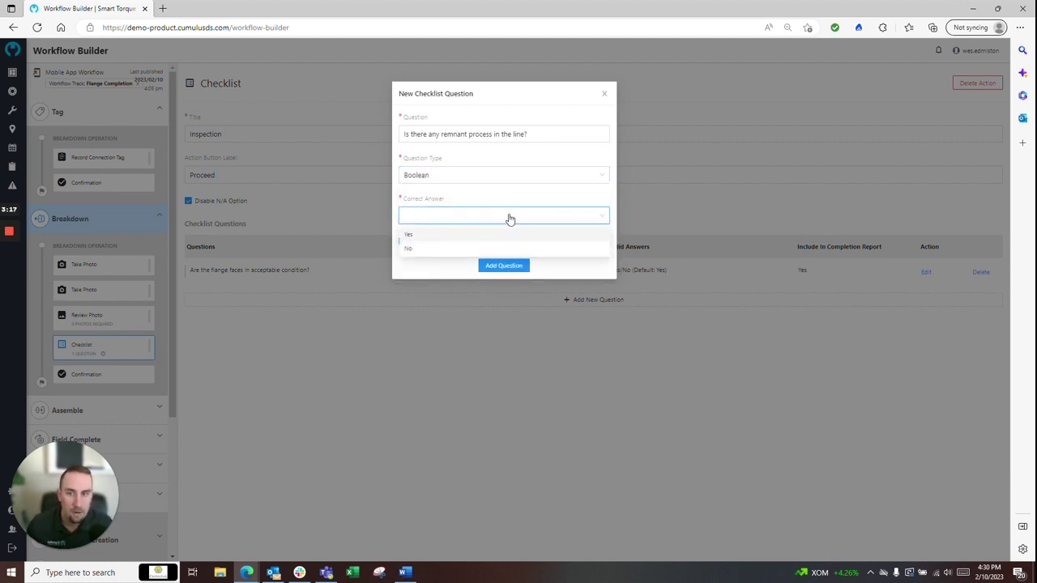
{"action": "left_click", "coordinate": [506, 248]}
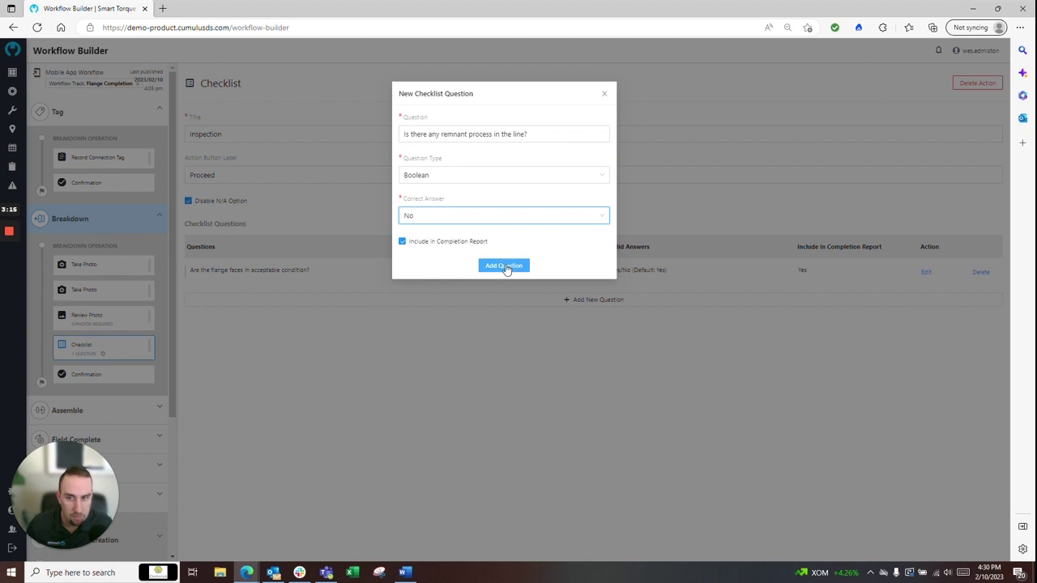
{"action": "left_click", "coordinate": [504, 266]}
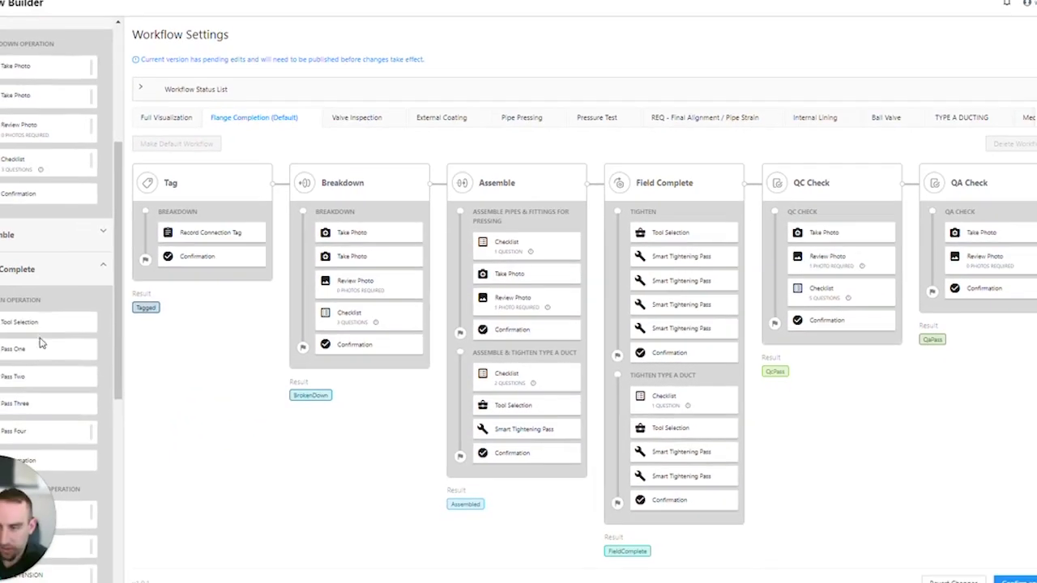
Step: Open the Field Complete stage settings and review the target, tighten pattern and button label options of tightening Pass One
{"action": "left_click", "coordinate": [33, 271]}
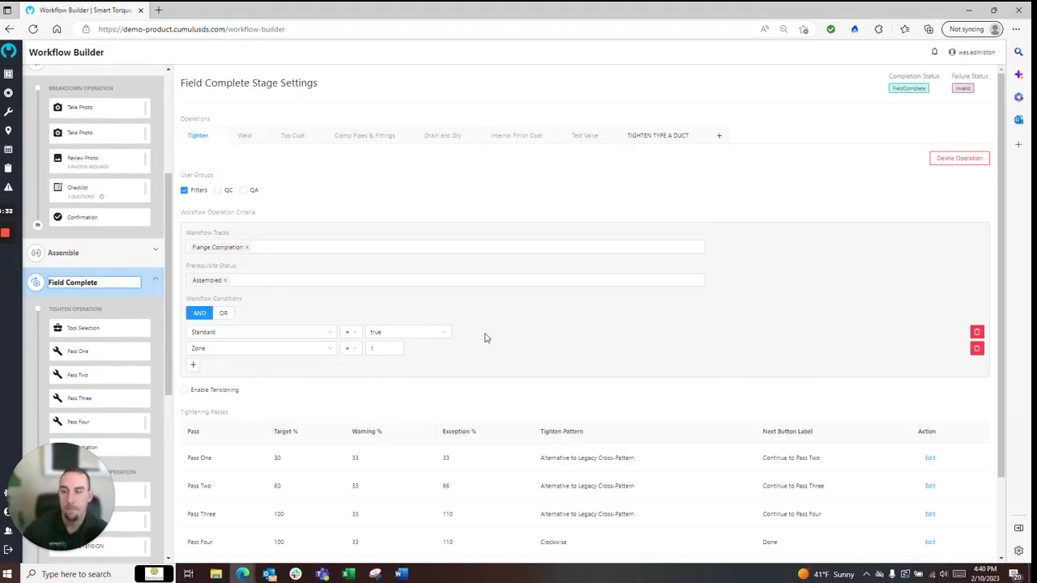
{"action": "scroll", "coordinate": [498, 340], "scroll_direction": "down", "scroll_amount": 2}
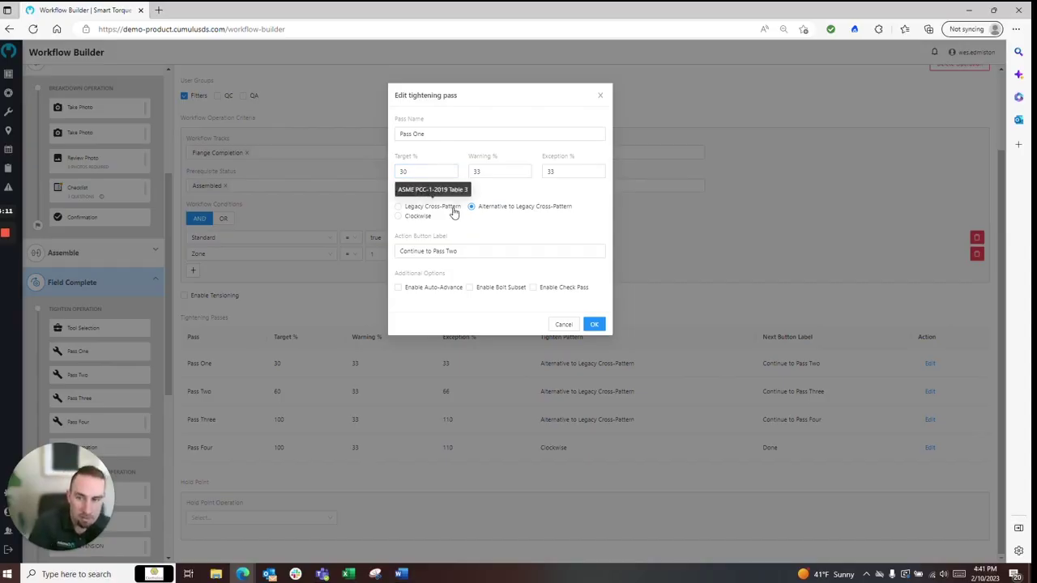
{"action": "left_click", "coordinate": [445, 250]}
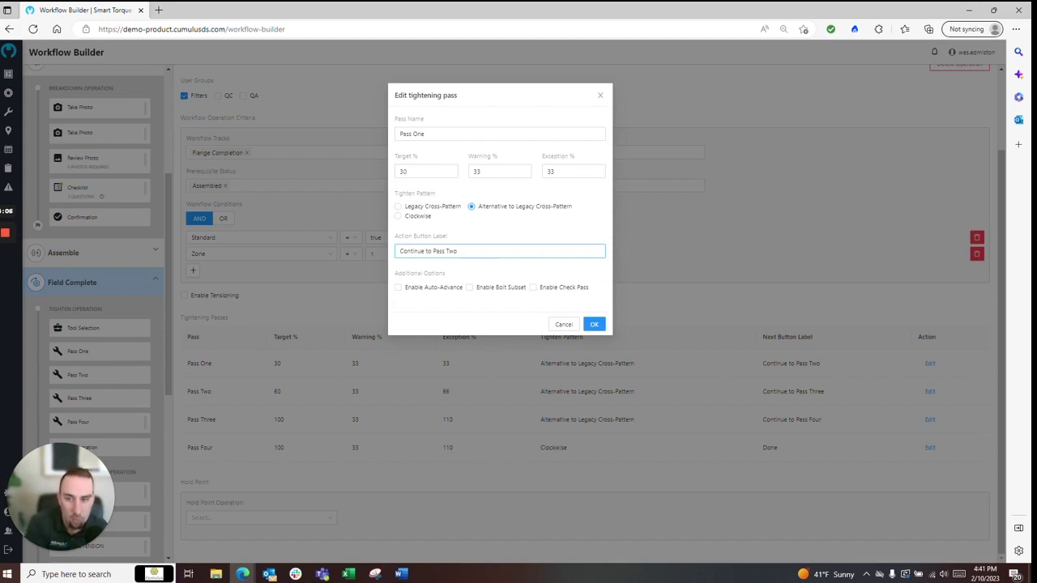
{"action": "left_click", "coordinate": [472, 272]}
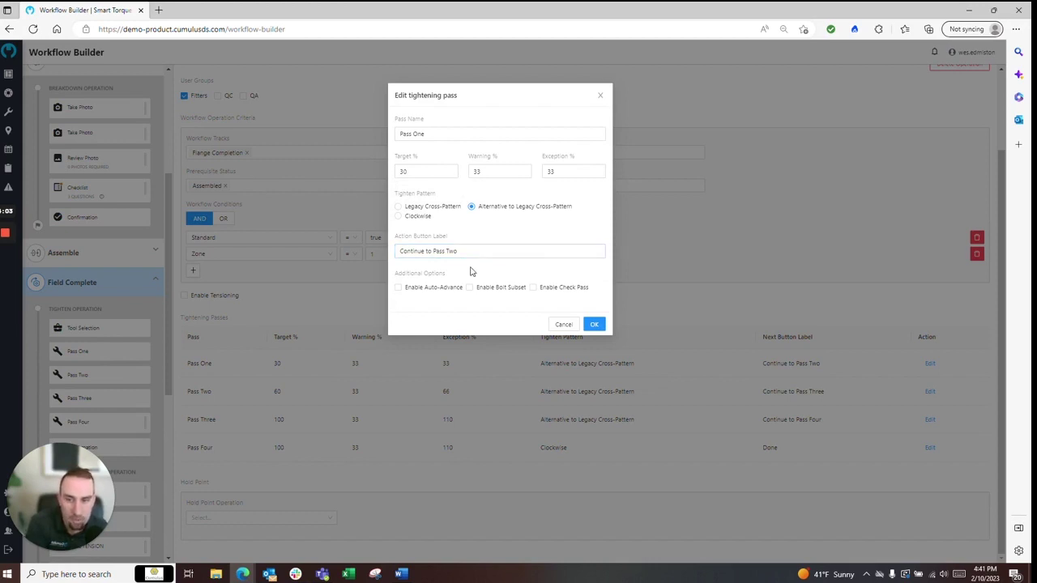
{"action": "left_click", "coordinate": [595, 325]}
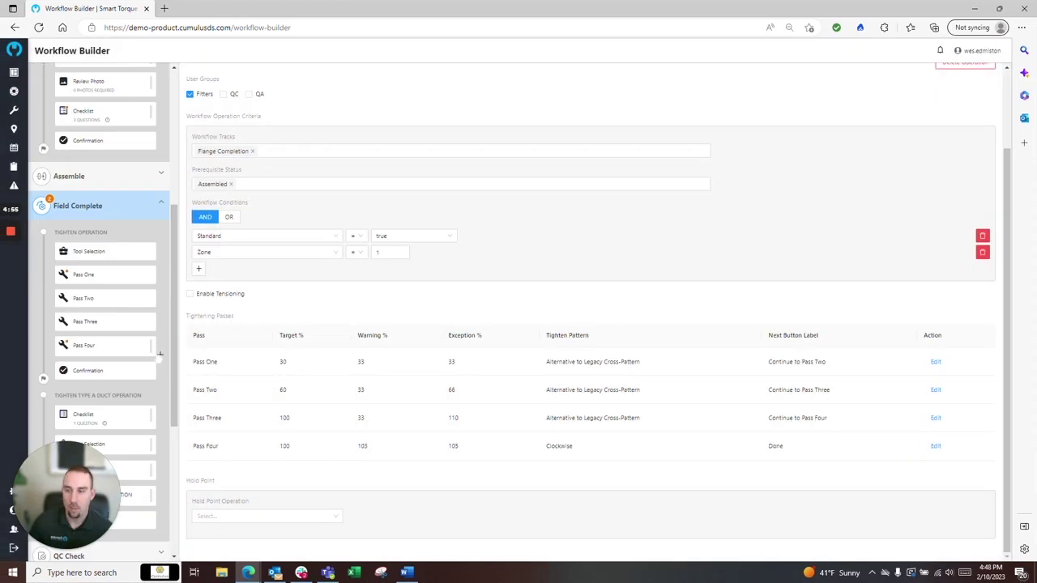
Step: Add a Take Photo action after Pass Four in the Tighten operation with the instruction "Take photo of the completed joint"
{"action": "left_click", "coordinate": [160, 354]}
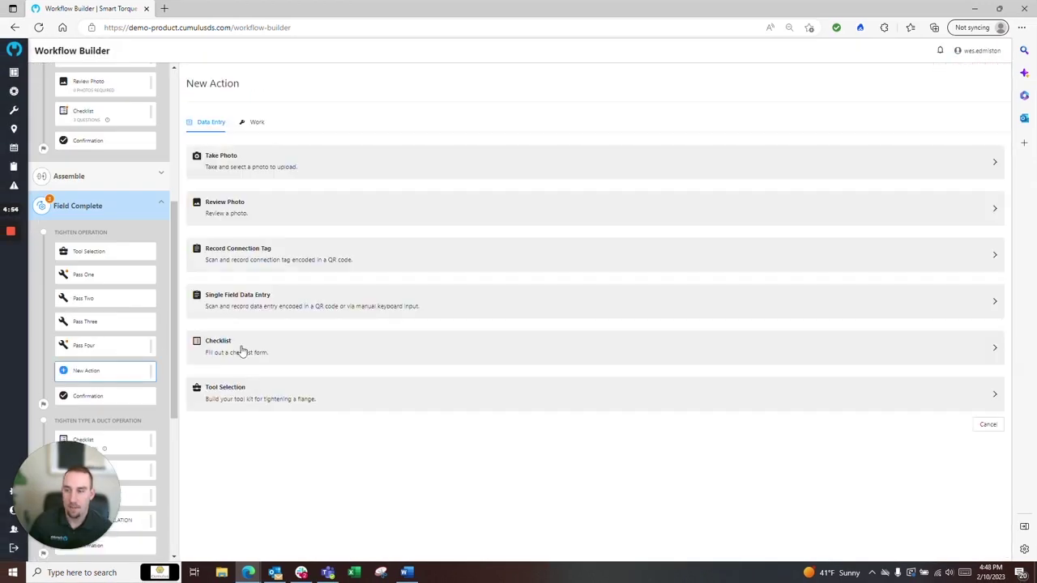
{"action": "left_click", "coordinate": [272, 170]}
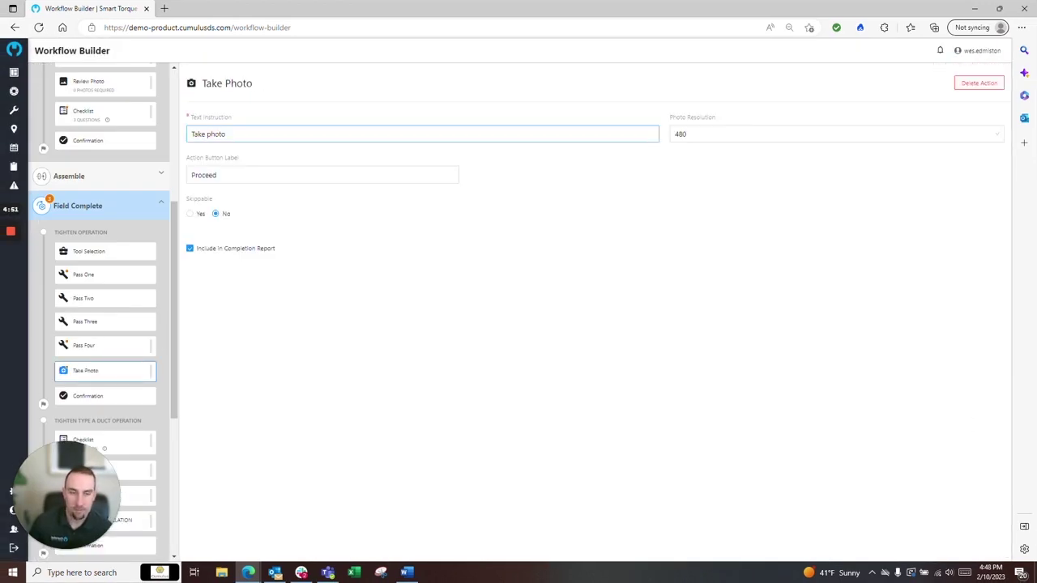
{"action": "key", "text": "Down"}
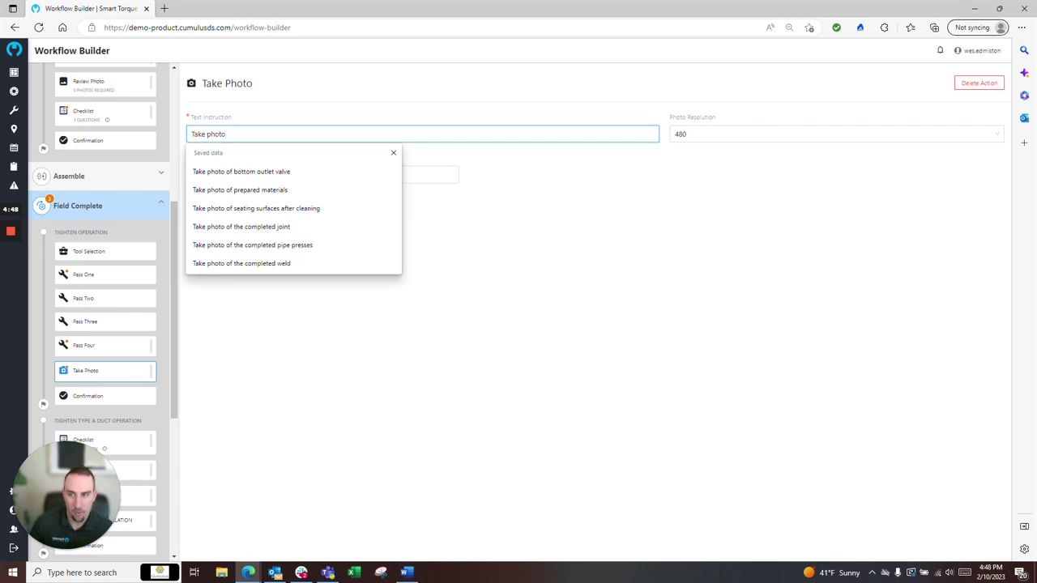
{"action": "type", "text": "the com"}
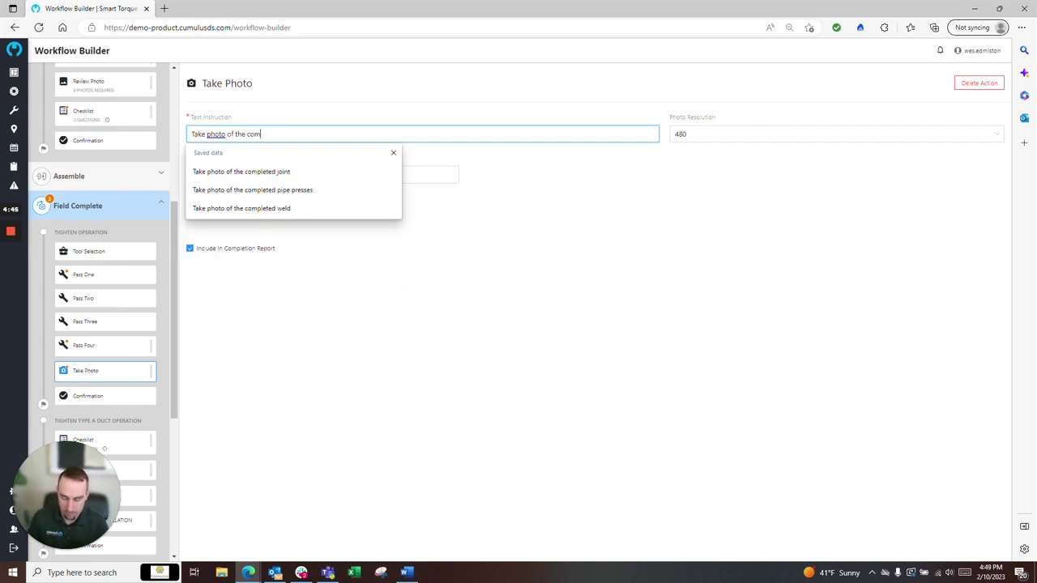
{"action": "type", "text": "pleted joint"}
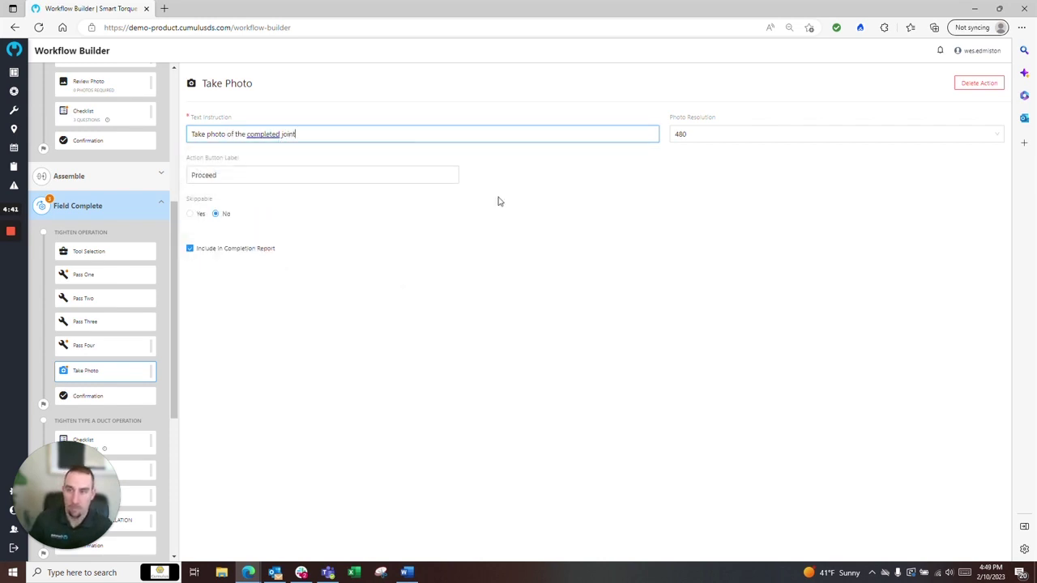
{"action": "left_click", "coordinate": [548, 168]}
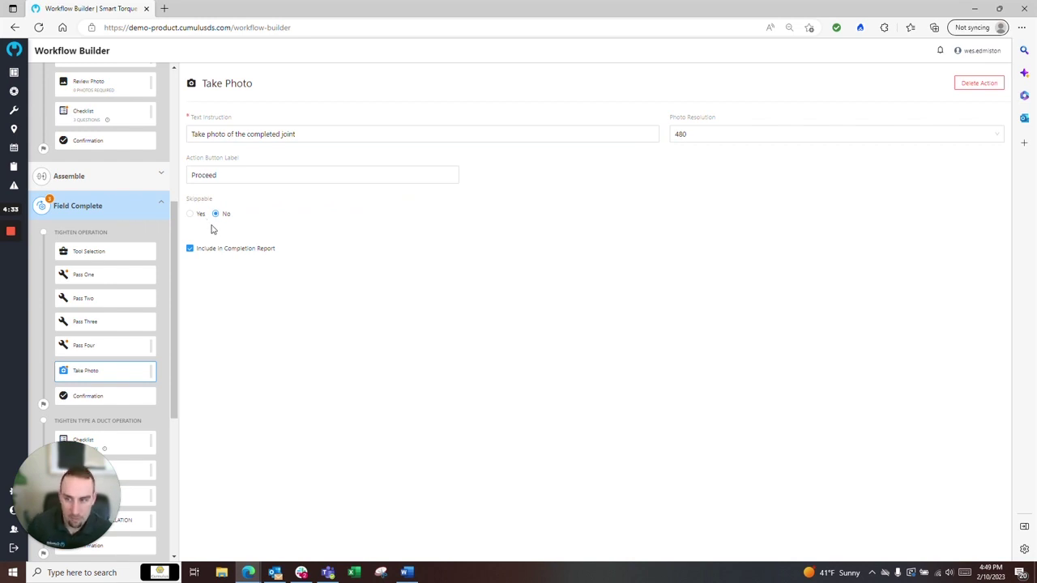
Step: Add a Review Photo action after the new Take Photo, requiring 1 photo, and replace its action button label with text starting "Com"
{"action": "left_click", "coordinate": [160, 384]}
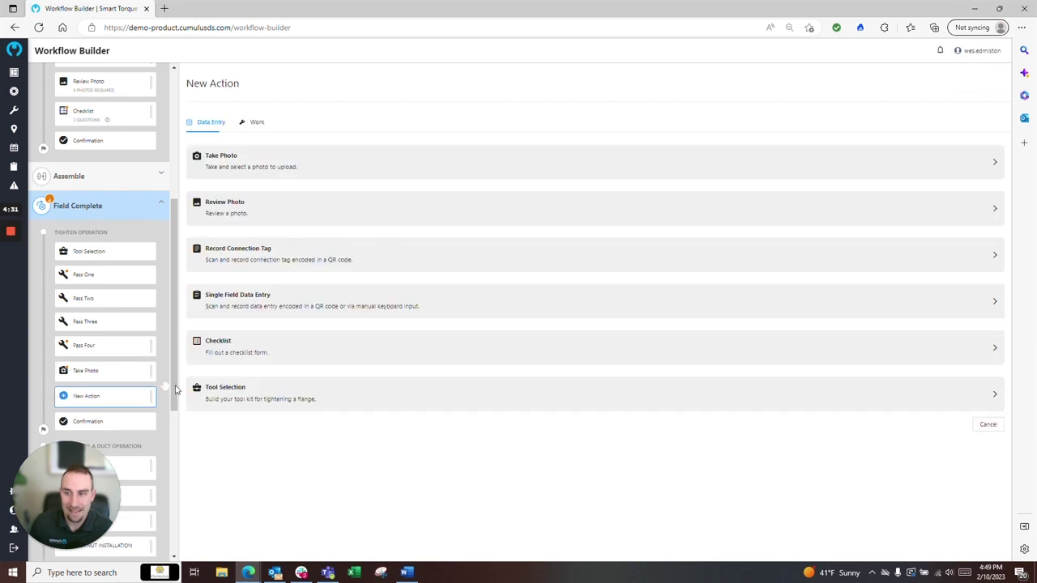
{"action": "left_click", "coordinate": [249, 205]}
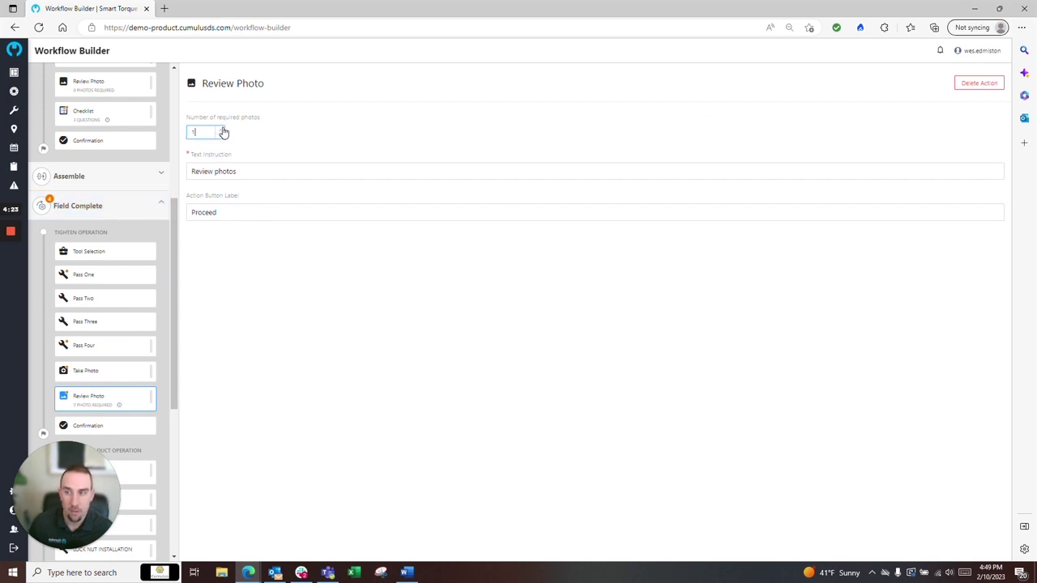
{"action": "left_click", "coordinate": [219, 212]}
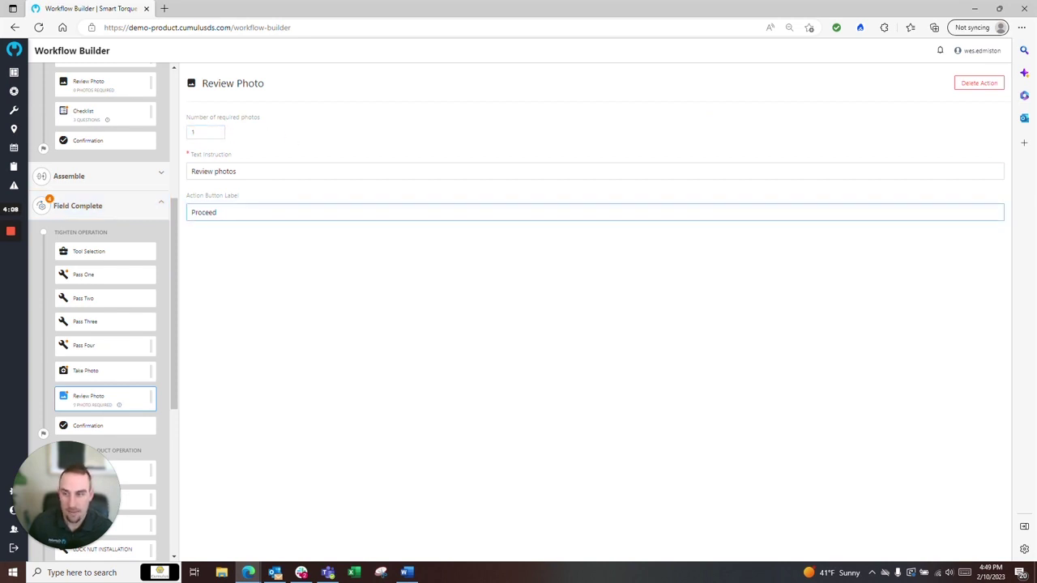
{"action": "key", "text": "ctrl+a"}
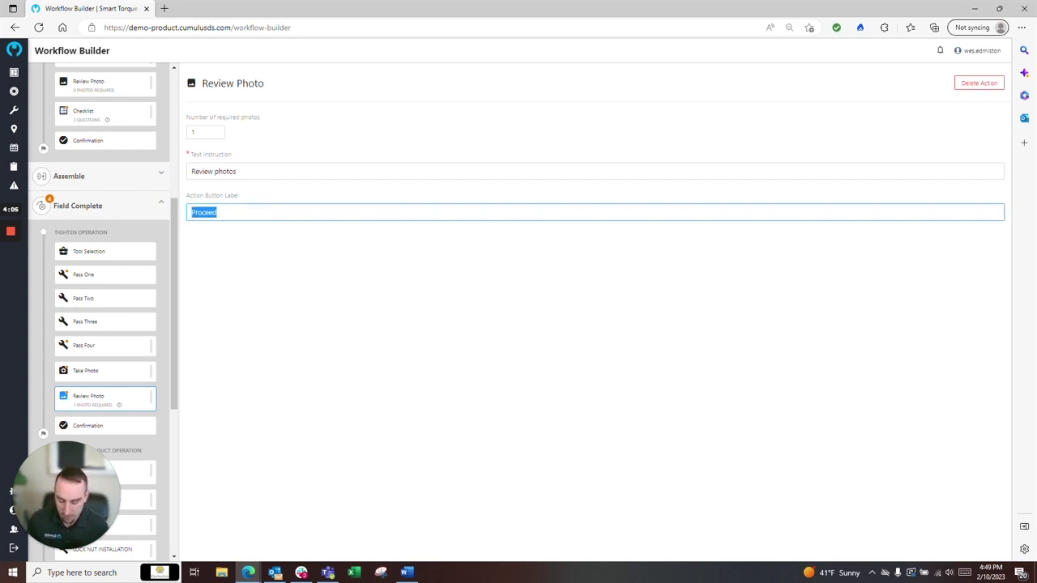
{"action": "type", "text": "Com"}
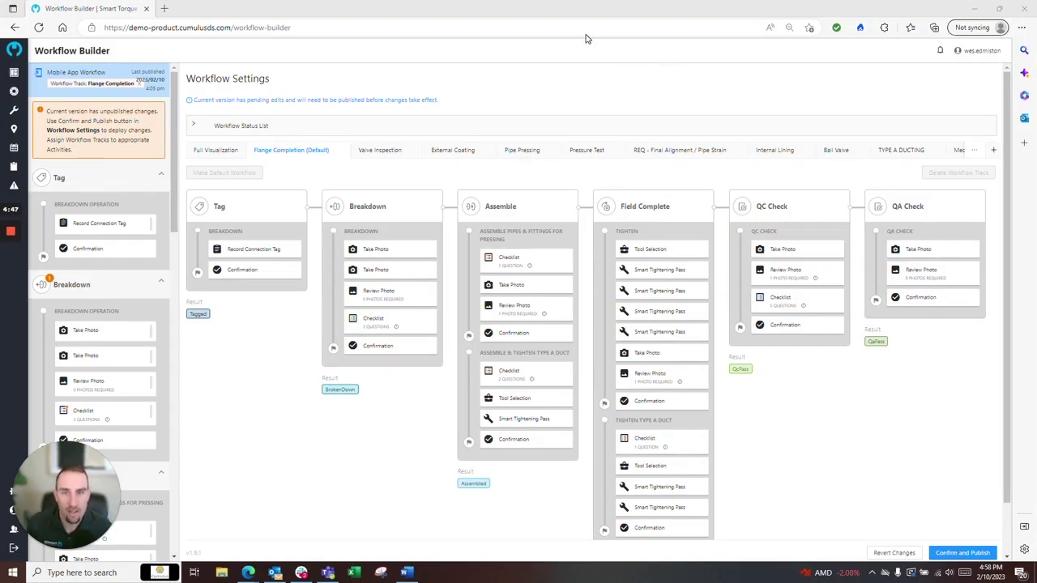
Step: Open the Assemble stage settings and set the hold point operation of Assemble Pipes & Fittings For Pressing to QA Review
{"action": "mouse_move", "coordinate": [378, 230]}
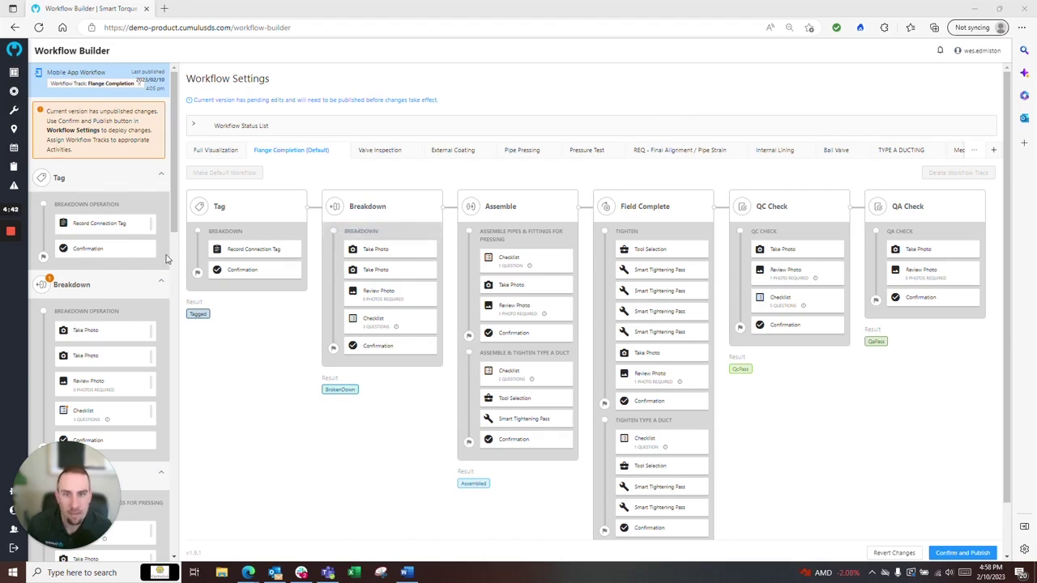
{"action": "scroll", "coordinate": [123, 262], "scroll_direction": "down", "scroll_amount": 3}
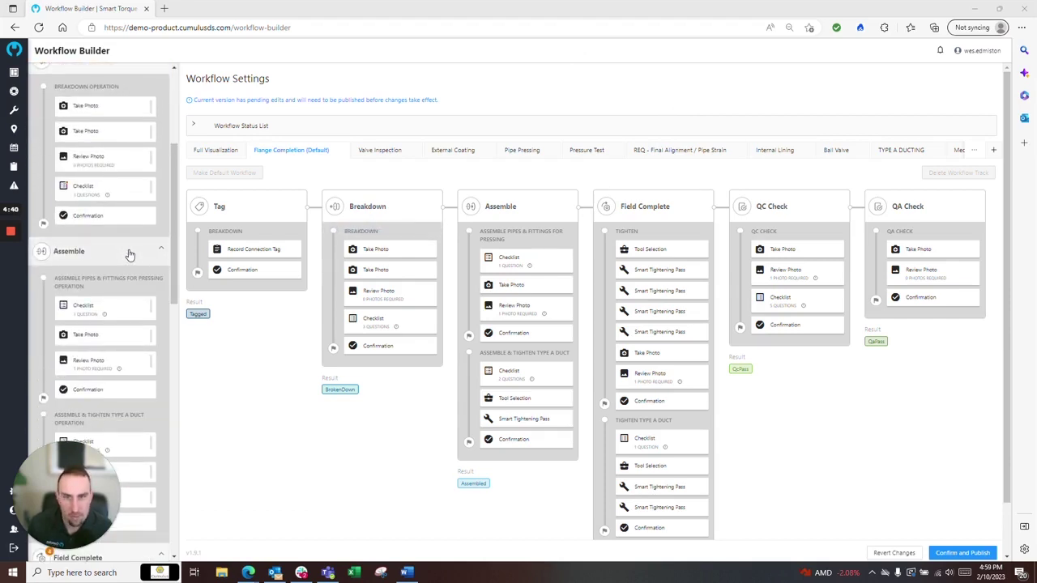
{"action": "left_click", "coordinate": [130, 258]}
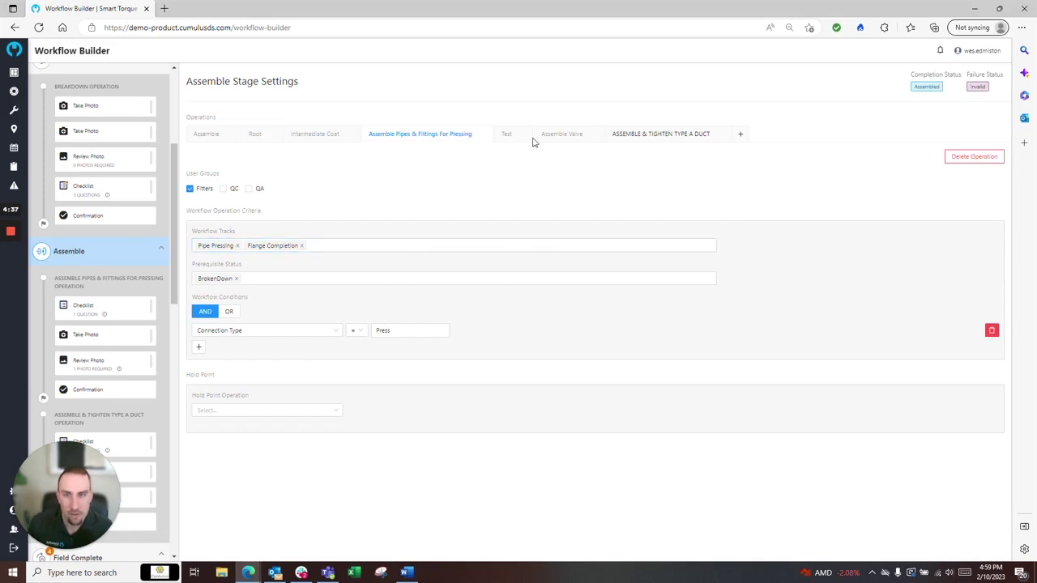
{"action": "left_click", "coordinate": [338, 412]}
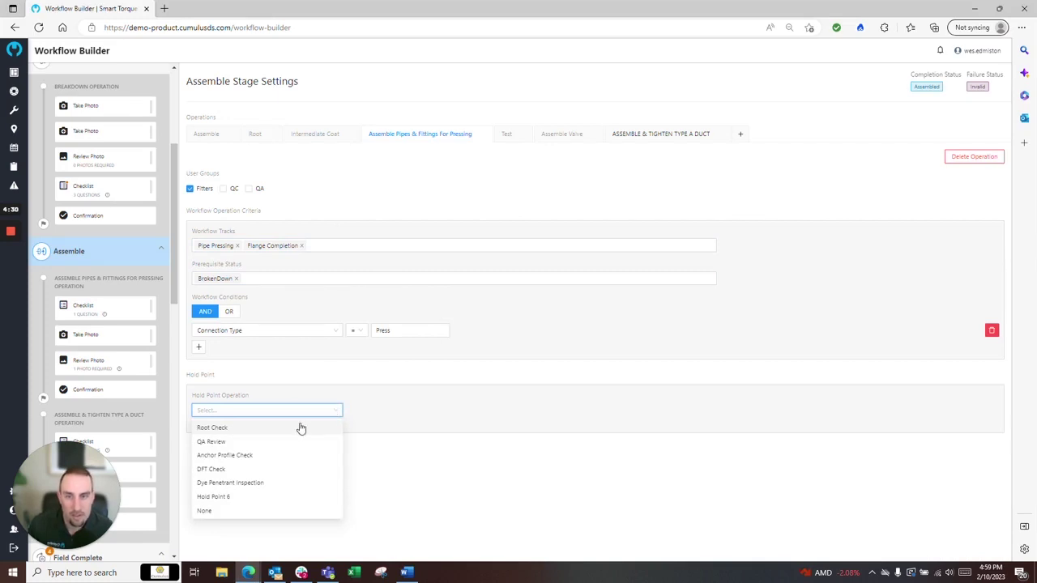
{"action": "left_click", "coordinate": [254, 442]}
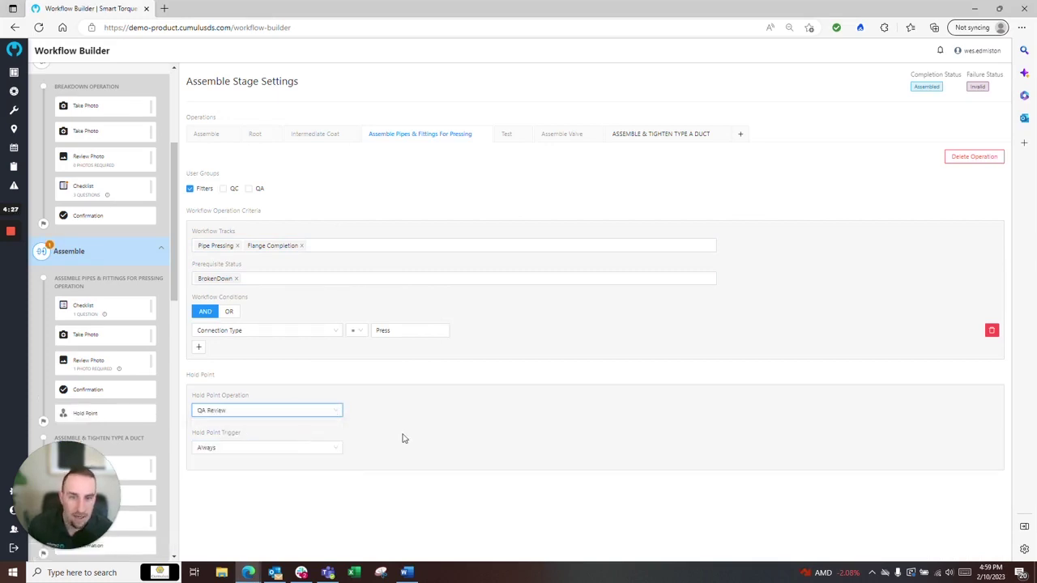
Step: Set the QA Review hold point trigger to Flange Property with Cryo Service as the property
{"action": "left_click", "coordinate": [276, 457]}
{"action": "left_click", "coordinate": [270, 491]}
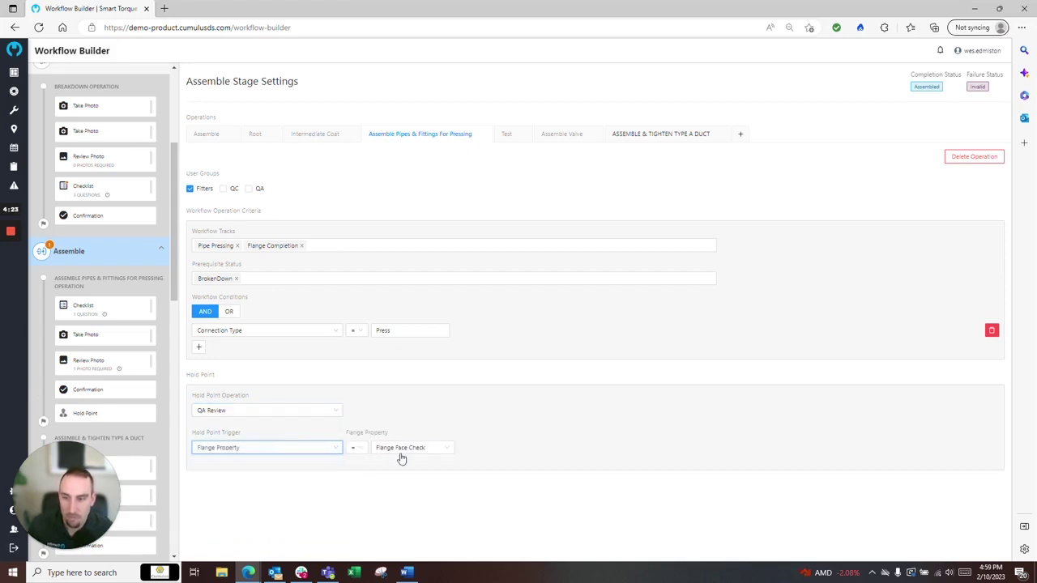
{"action": "left_click", "coordinate": [405, 450]}
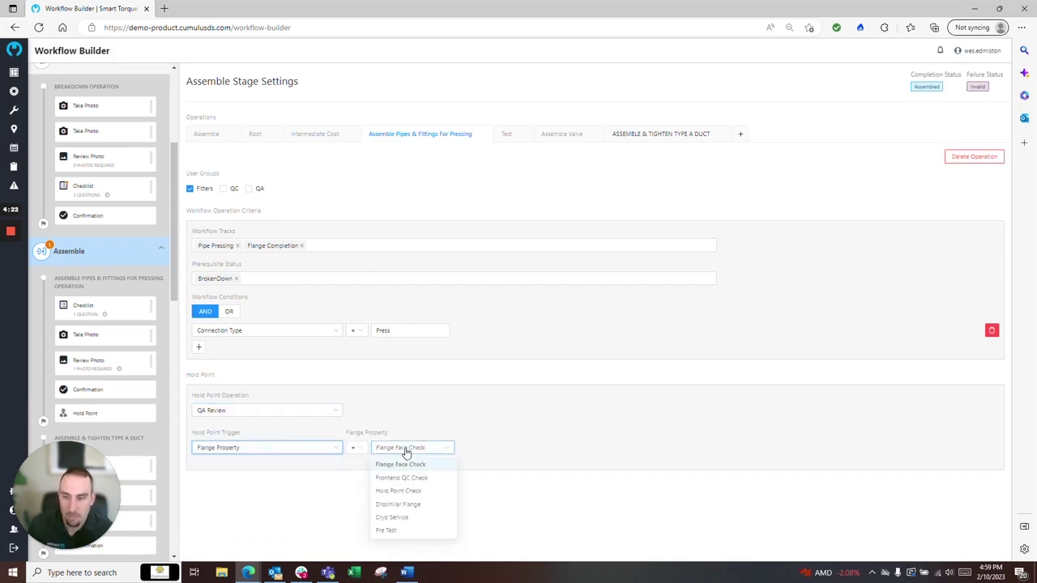
{"action": "left_click", "coordinate": [399, 520]}
{"action": "left_click", "coordinate": [519, 498]}
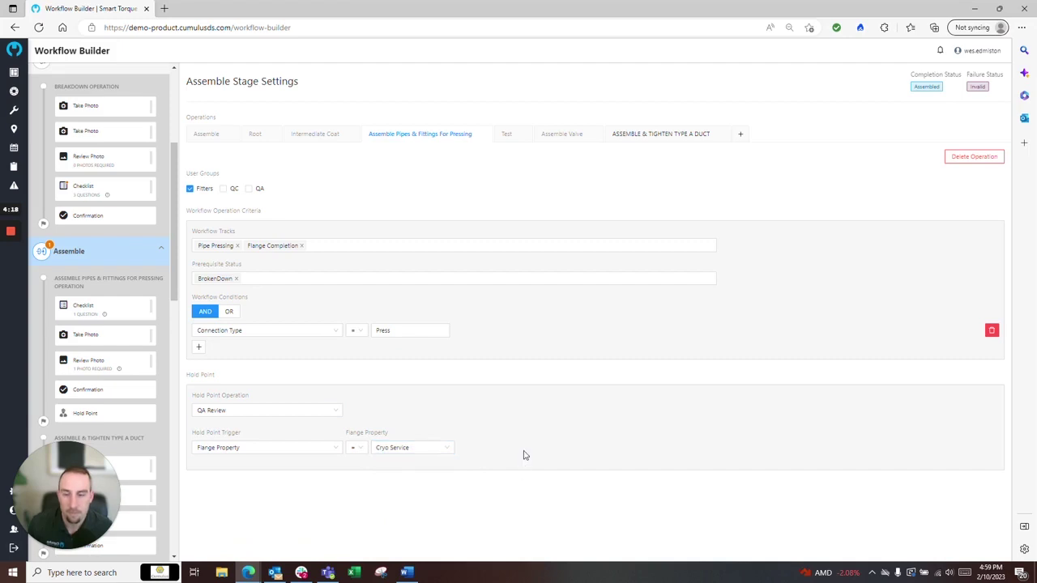